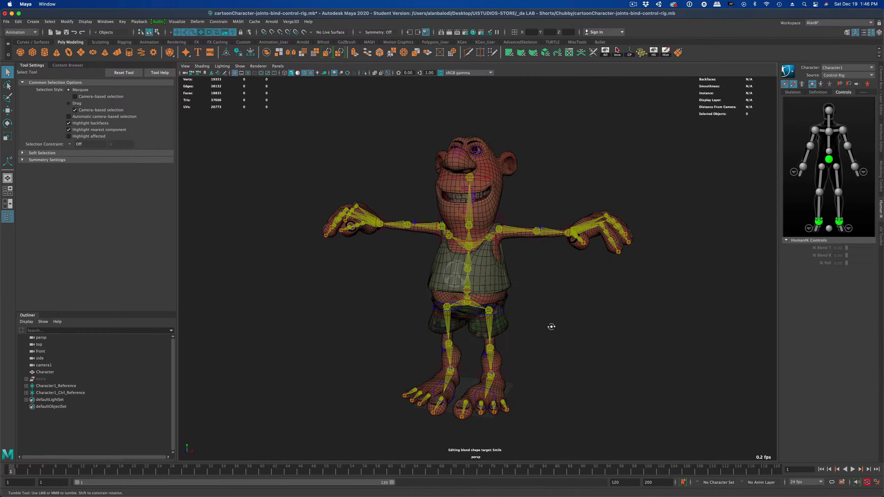
{"action": "left_click_drag", "start_coordinate": [541, 328], "coordinate": [570, 325], "text": "alt"}
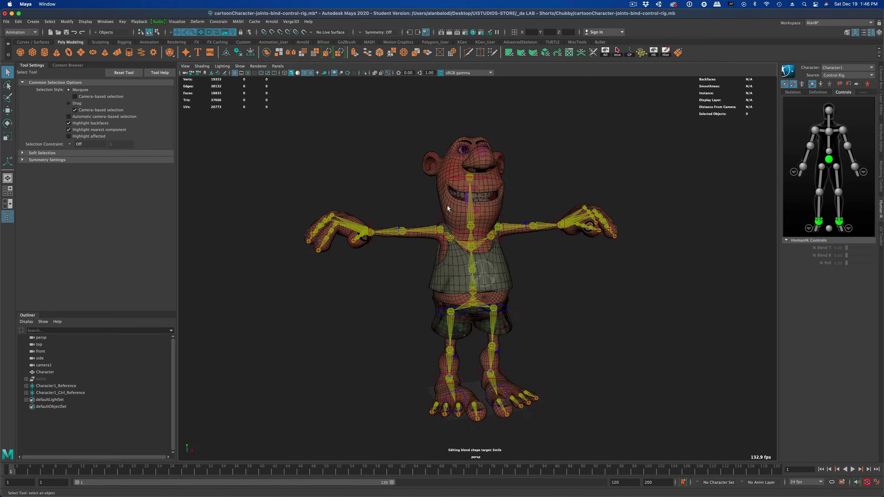
{"action": "left_click_drag", "start_coordinate": [564, 271], "coordinate": [525, 274], "text": "alt"}
{"action": "right_click_drag", "start_coordinate": [516, 266], "coordinate": [559, 321], "text": "alt"}
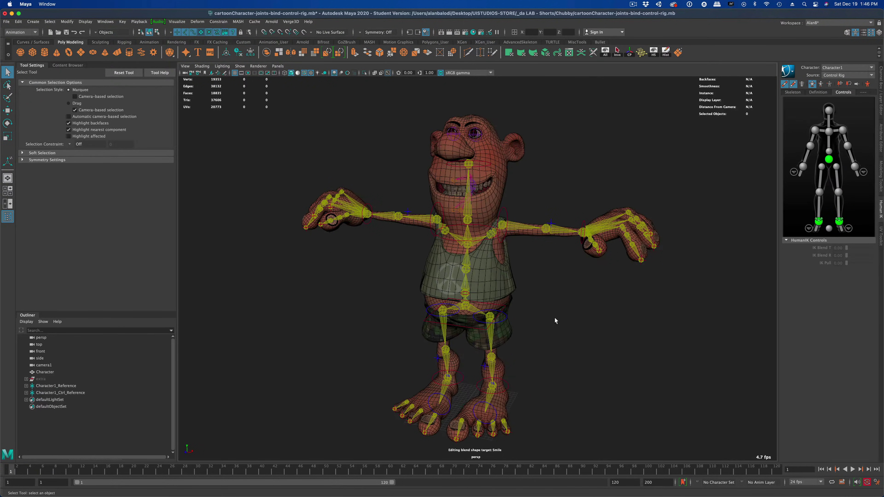
{"action": "left_click_drag", "start_coordinate": [555, 321], "coordinate": [476, 328], "text": "alt"}
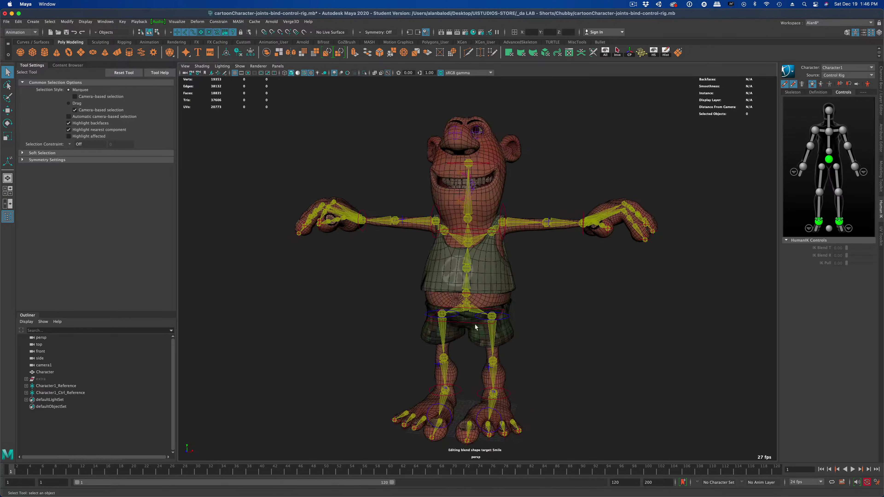
Test the hips control of the character rig by moving it slightly down, and undo the move
{"action": "left_click", "coordinate": [467, 325]}
{"action": "left_click_drag", "start_coordinate": [380, 322], "coordinate": [375, 323], "text": "alt"}
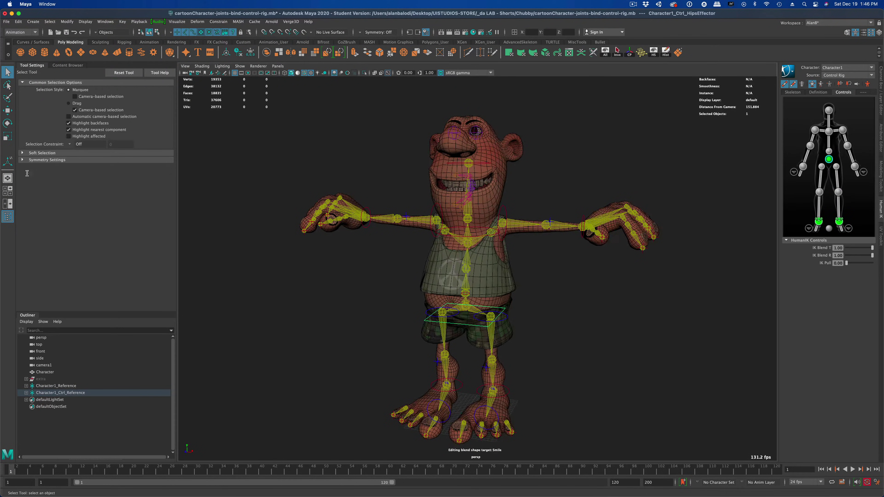
{"action": "key", "text": "w"}
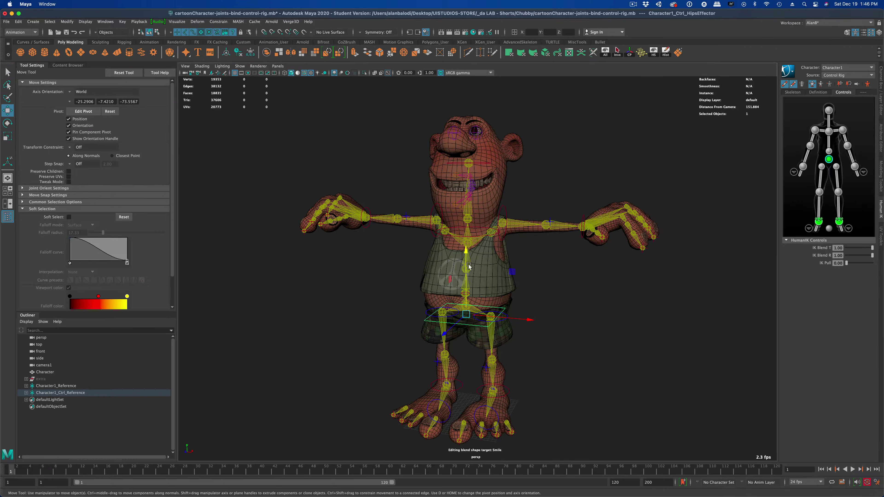
{"action": "mouse_move", "coordinate": [465, 250]}
{"action": "left_mouse_down"}
{"action": "mouse_move", "coordinate": [465, 269]}
{"action": "mouse_move", "coordinate": [465, 256]}
{"action": "left_mouse_up"}
{"action": "key", "text": "ctrl+z"}
Test the left shoulder control by rotating the arm, and undo the rotation
{"action": "left_click", "coordinate": [504, 241]}
{"action": "left_click", "coordinate": [12, 124]}
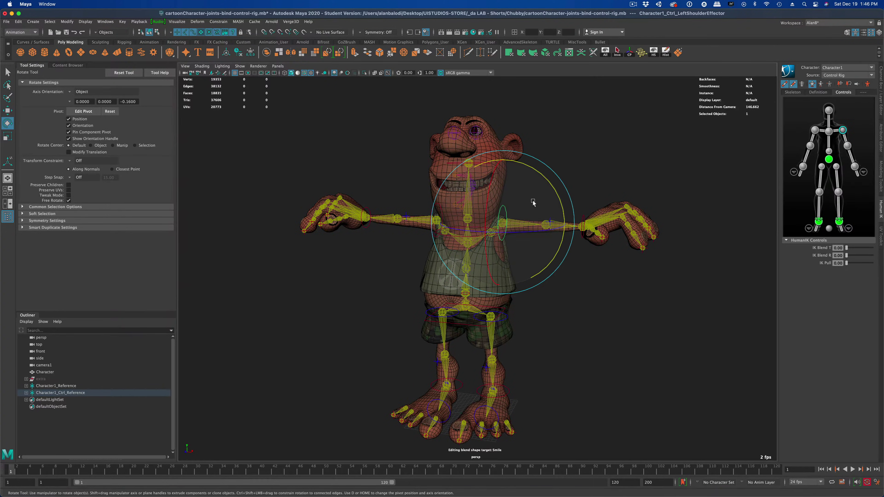
{"action": "left_click_drag", "start_coordinate": [552, 187], "coordinate": [560, 244]}
{"action": "key", "text": "super+z"}
{"action": "left_click_drag", "start_coordinate": [355, 296], "coordinate": [389, 286], "text": "alt"}
{"action": "left_click_drag", "start_coordinate": [632, 334], "coordinate": [608, 335], "text": "alt"}
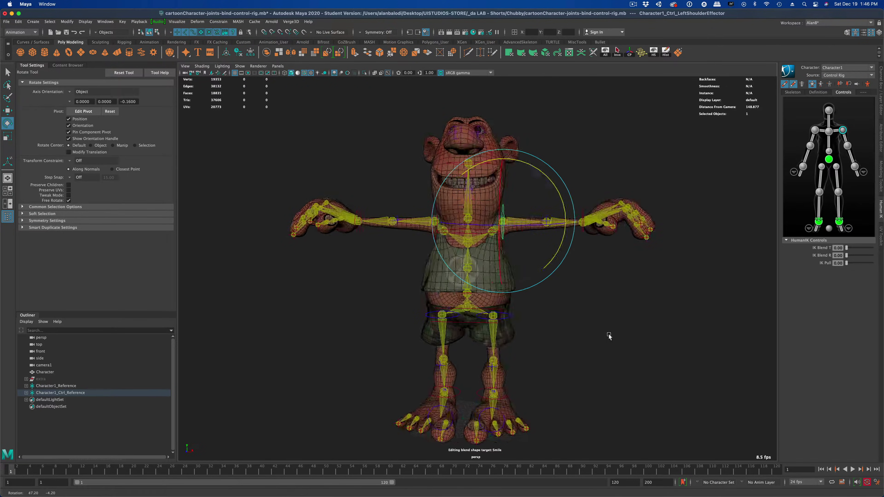
Test the left ankle control by moving the foot from a side view, and undo the move
{"action": "left_click_drag", "start_coordinate": [550, 323], "coordinate": [517, 343], "text": "alt"}
{"action": "left_click", "coordinate": [8, 73]}
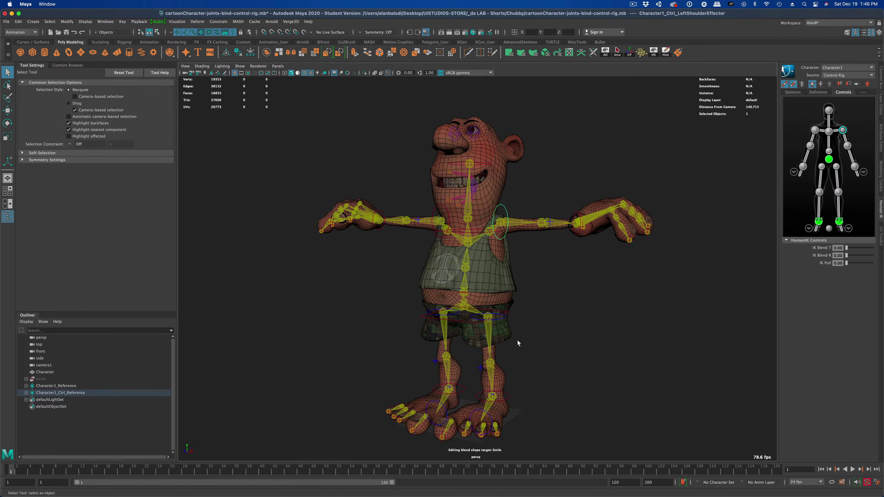
{"action": "left_click", "coordinate": [507, 396]}
{"action": "left_click_drag", "start_coordinate": [571, 377], "coordinate": [452, 362], "text": "alt"}
{"action": "left_click", "coordinate": [8, 112]}
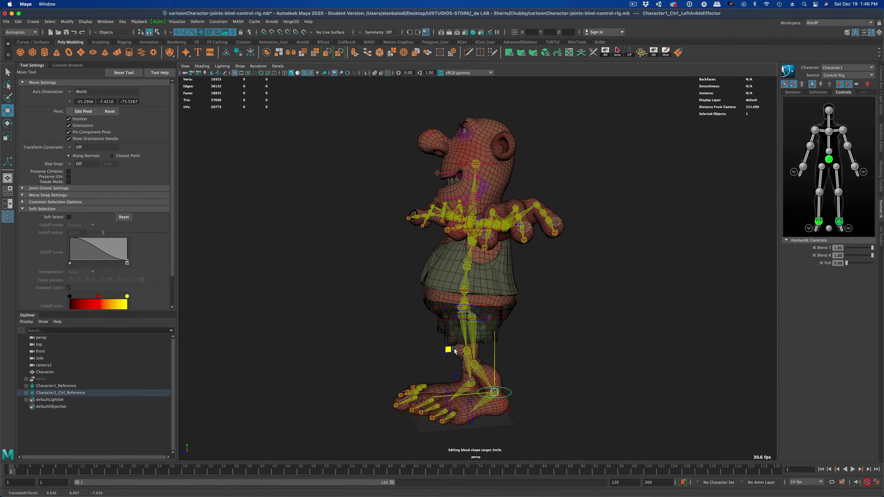
{"action": "left_click_drag", "start_coordinate": [432, 350], "coordinate": [488, 333]}
{"action": "key", "text": "super+z"}
{"action": "left_click_drag", "start_coordinate": [518, 359], "coordinate": [620, 369], "text": "alt"}
{"action": "right_click_drag", "start_coordinate": [620, 368], "coordinate": [611, 366], "text": "alt"}
{"action": "left_click_drag", "start_coordinate": [584, 351], "coordinate": [605, 359], "text": "alt"}
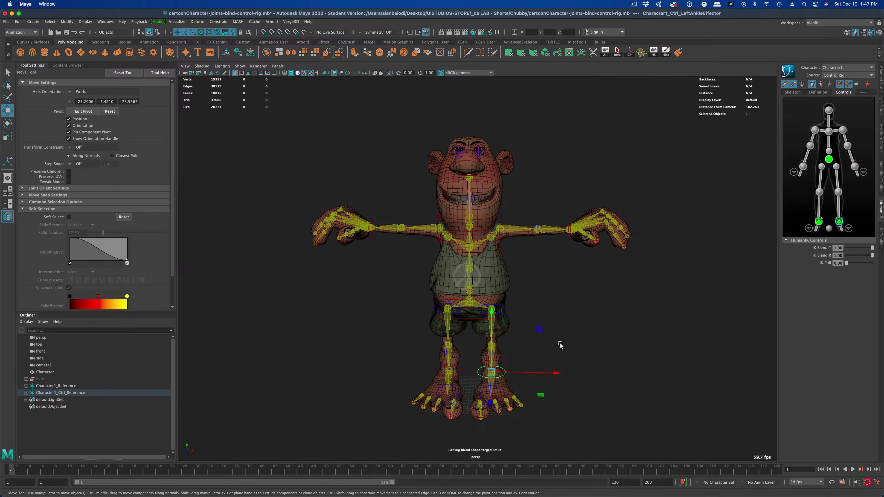
{"action": "mouse_move", "coordinate": [391, 299]}
{"action": "left_mouse_down", "text": "alt"}
{"action": "mouse_move", "coordinate": [404, 306]}
{"action": "mouse_move", "coordinate": [380, 302]}
{"action": "left_mouse_up", "text": "alt"}
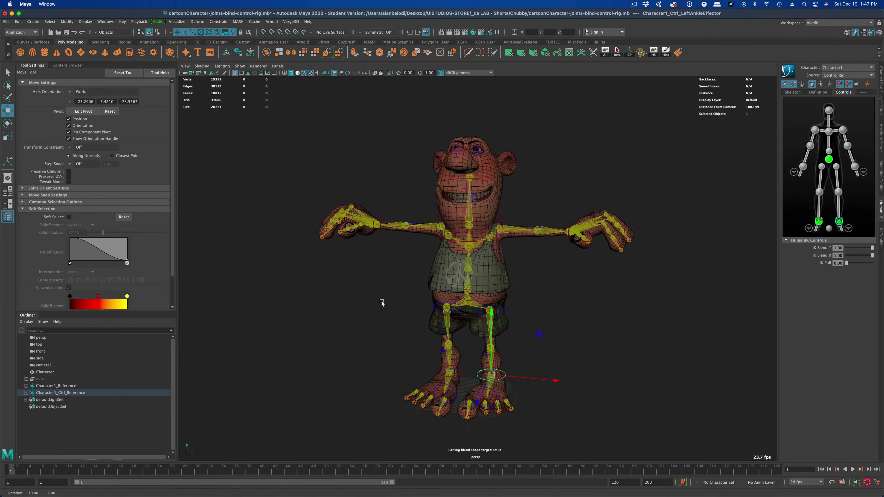
{"action": "scroll", "coordinate": [365, 316], "scroll_direction": "up", "scroll_amount": 3}
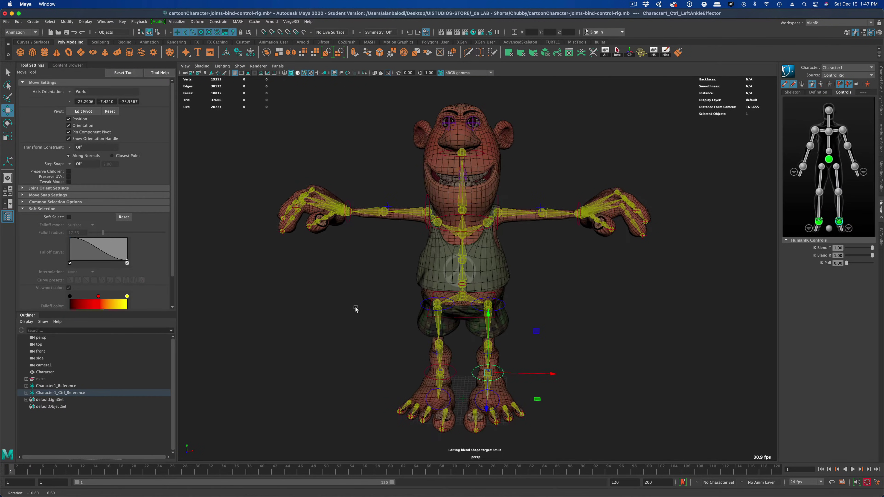
Open the Content Browser and widen it to show more of the motion capture thumbnails
{"action": "left_click", "coordinate": [104, 22]}
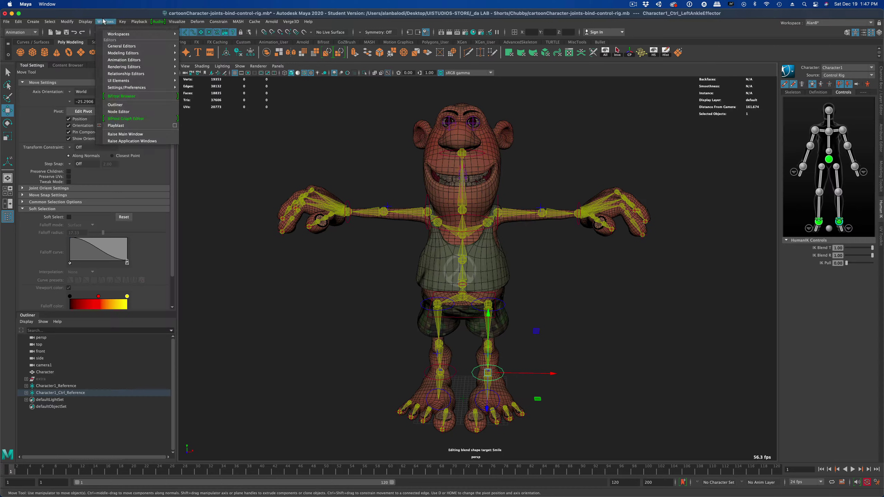
{"action": "mouse_move", "coordinate": [110, 46]}
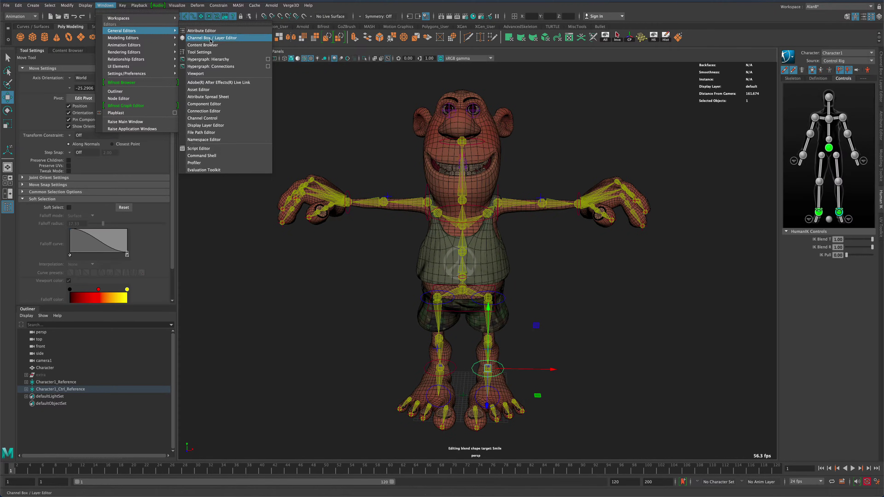
{"action": "left_click", "coordinate": [237, 48]}
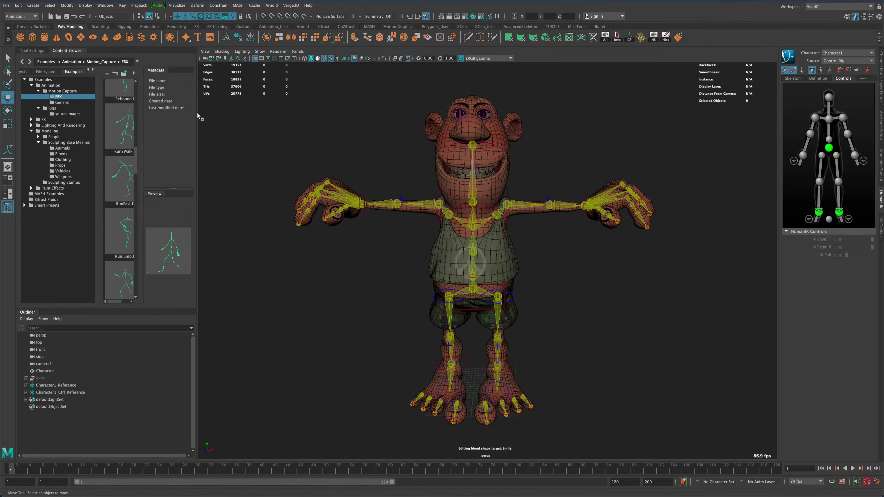
{"action": "left_click_drag", "start_coordinate": [198, 116], "coordinate": [262, 119]}
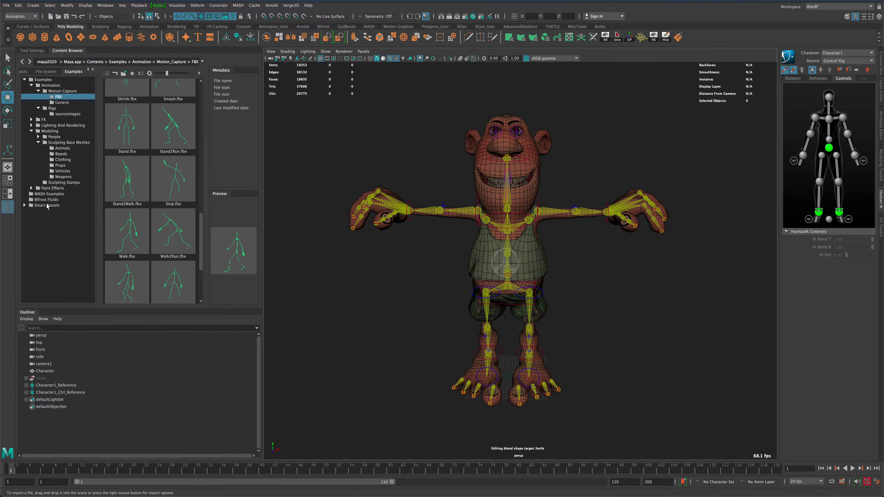
Collapse the Sculpting Base Meshes folder in the examples tree and look through the Motion Capture folder
{"action": "double_click", "coordinate": [48, 132]}
{"action": "left_click", "coordinate": [31, 131]}
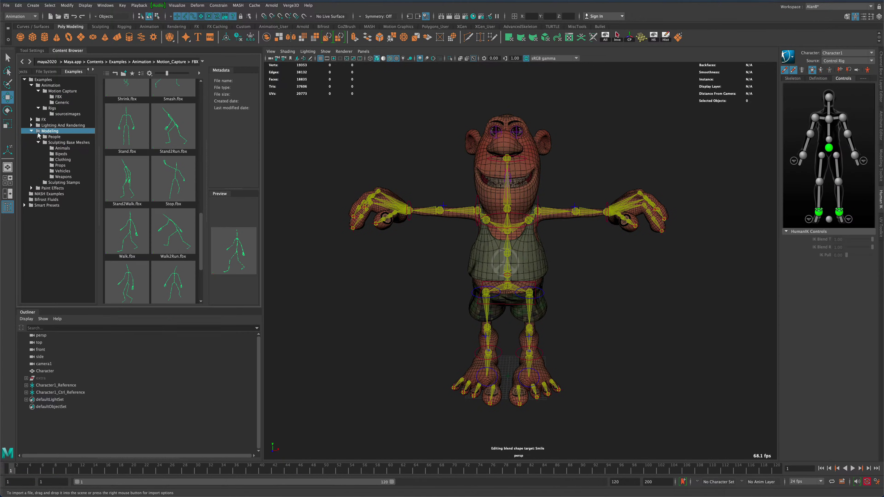
{"action": "left_click", "coordinate": [38, 143]}
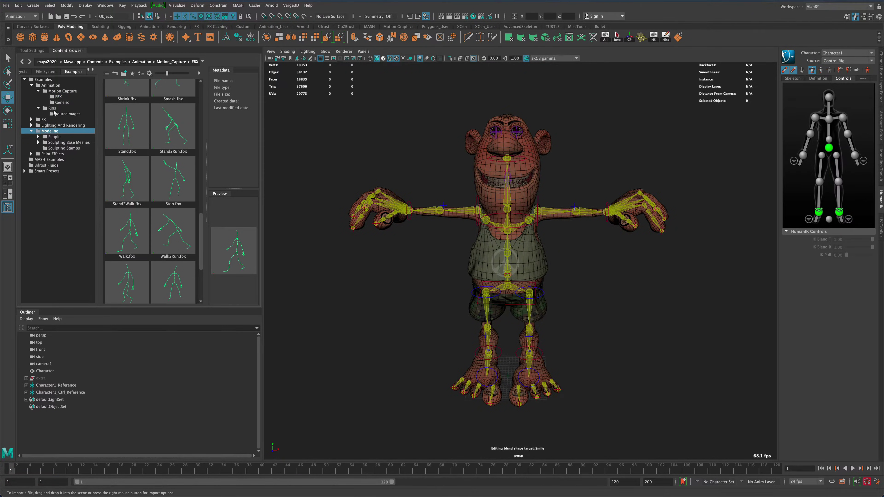
{"action": "double_click", "coordinate": [61, 92]}
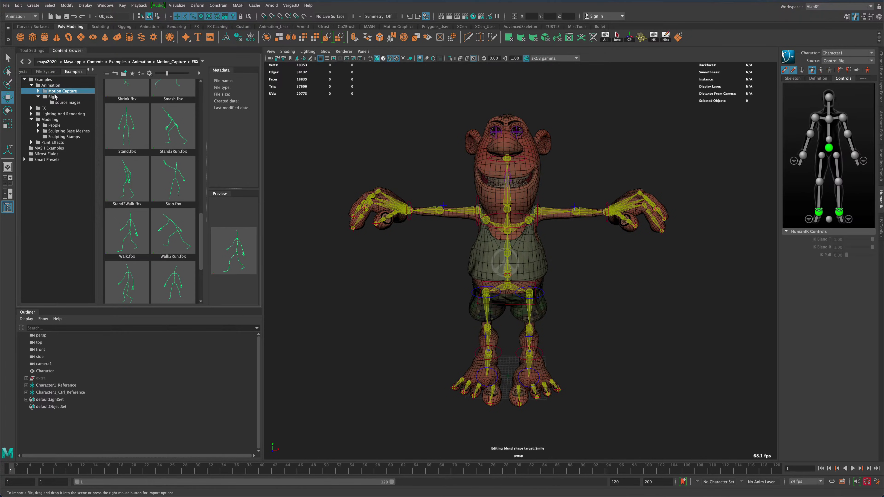
{"action": "left_click", "coordinate": [38, 91]}
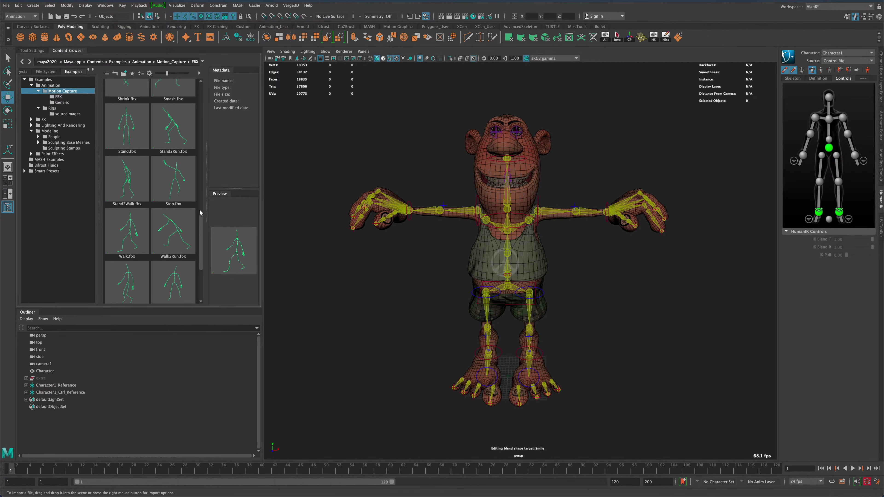
Import the Walk.fbx motion capture example into the scene and briefly play the skeleton's walk animation
{"action": "mouse_move", "coordinate": [200, 226]}
{"action": "left_mouse_down"}
{"action": "mouse_move", "coordinate": [196, 88]}
{"action": "mouse_move", "coordinate": [207, 261]}
{"action": "mouse_move", "coordinate": [201, 89]}
{"action": "mouse_move", "coordinate": [203, 225]}
{"action": "left_mouse_up"}
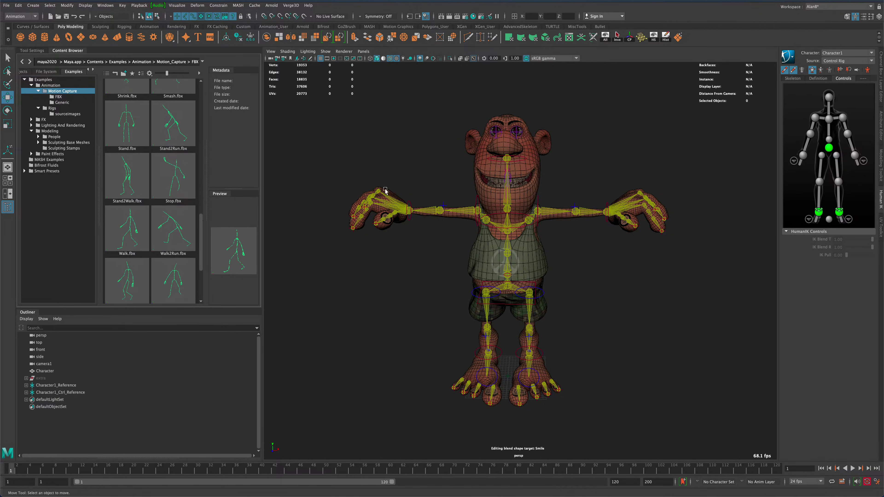
{"action": "left_click_drag", "start_coordinate": [432, 277], "coordinate": [403, 276], "text": "alt"}
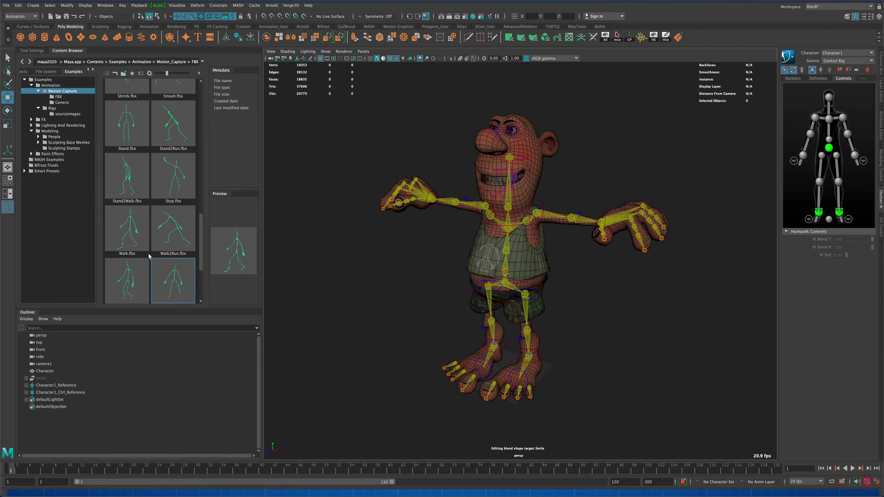
{"action": "double_click", "coordinate": [120, 230]}
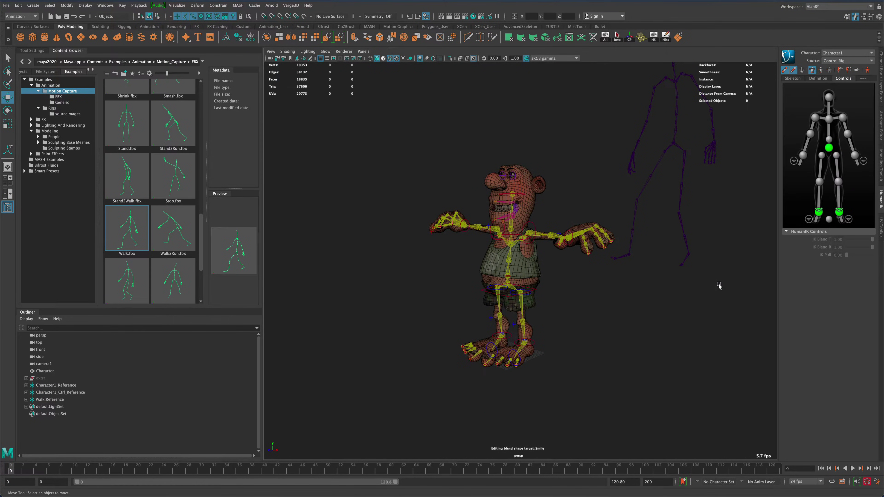
{"action": "left_click", "coordinate": [852, 468]}
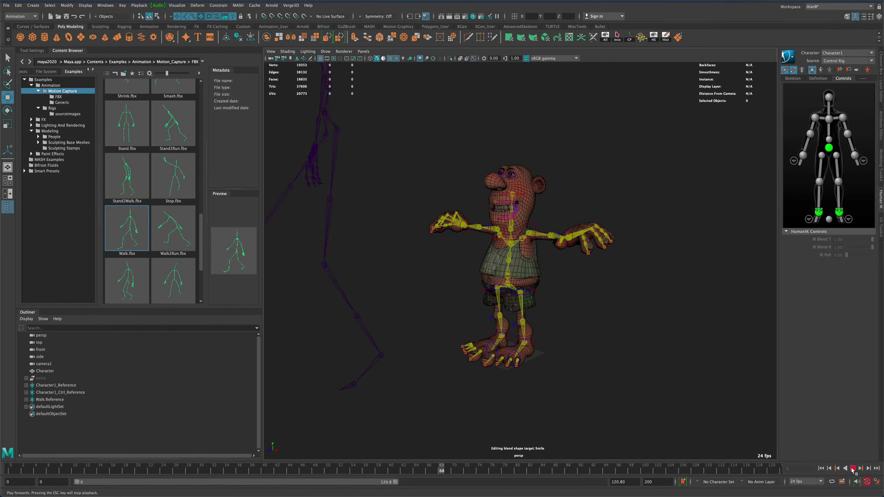
{"action": "left_click", "coordinate": [853, 468]}
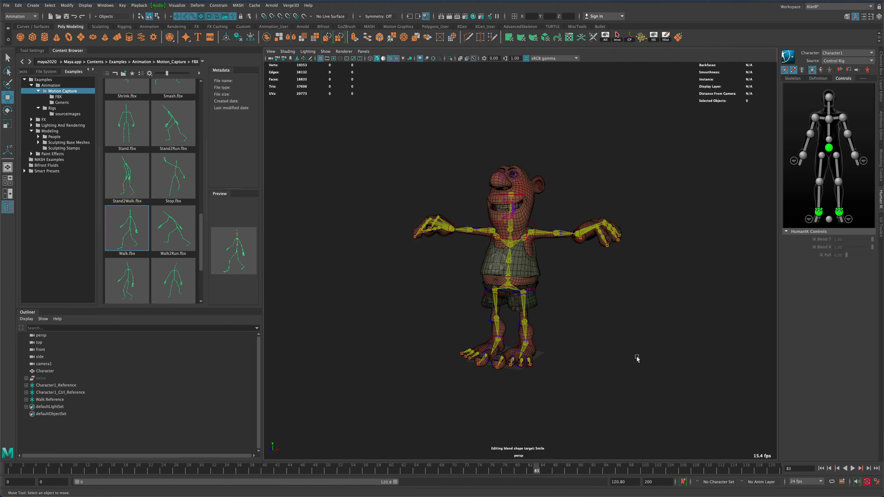
Set the HumanIK source of Character1 to Walk1 so the walk motion drives the cartoon character
{"action": "scroll", "coordinate": [618, 345], "scroll_direction": "up", "scroll_amount": 3}
{"action": "scroll", "coordinate": [578, 305], "scroll_direction": "up", "scroll_amount": 2}
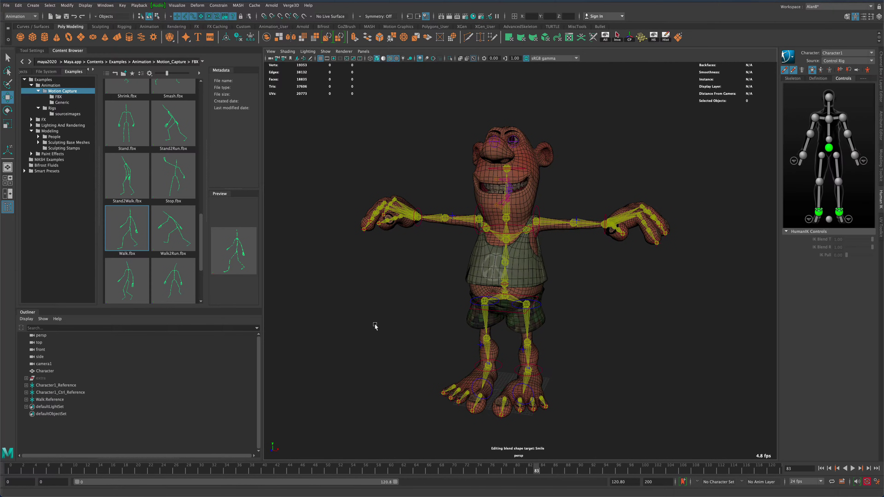
{"action": "left_click_drag", "start_coordinate": [375, 326], "coordinate": [366, 326], "text": "alt"}
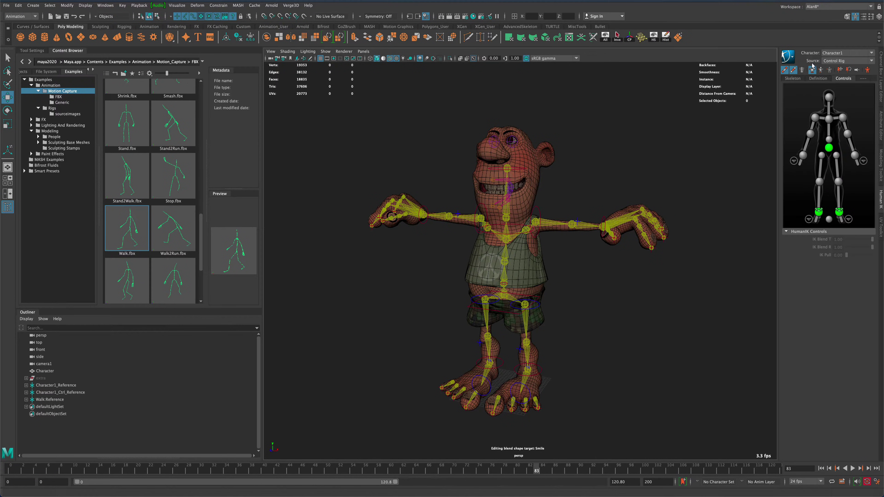
{"action": "left_click", "coordinate": [837, 62]}
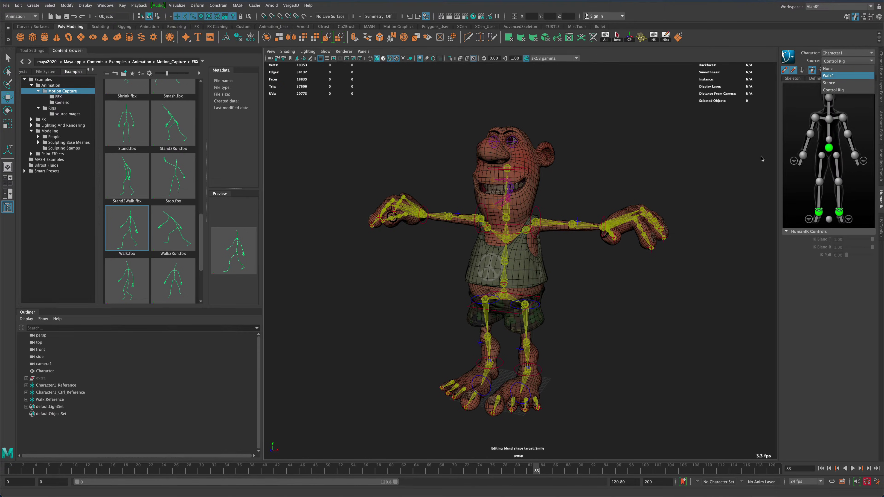
{"action": "scroll", "coordinate": [631, 353], "scroll_direction": "down", "scroll_amount": 4}
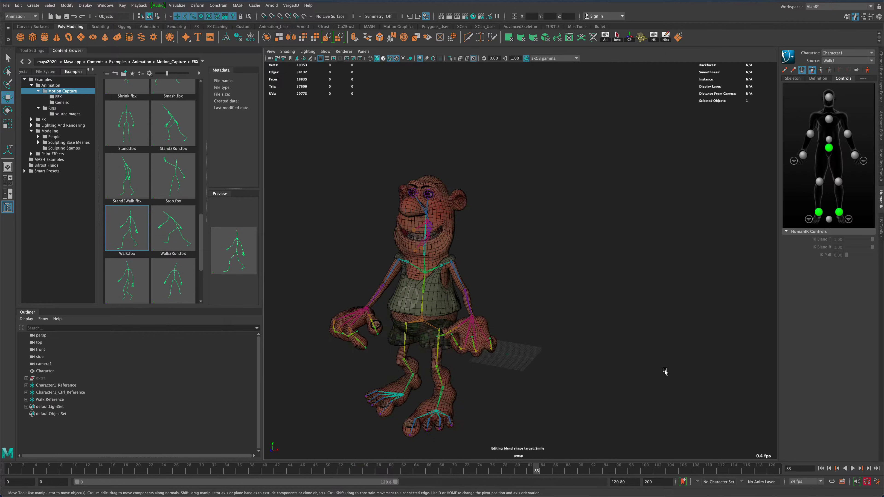
Play the walk animation on the cartoon character and examine it from the front and the back
{"action": "left_click_drag", "start_coordinate": [629, 373], "coordinate": [692, 386], "text": "alt"}
{"action": "left_click", "coordinate": [852, 469]}
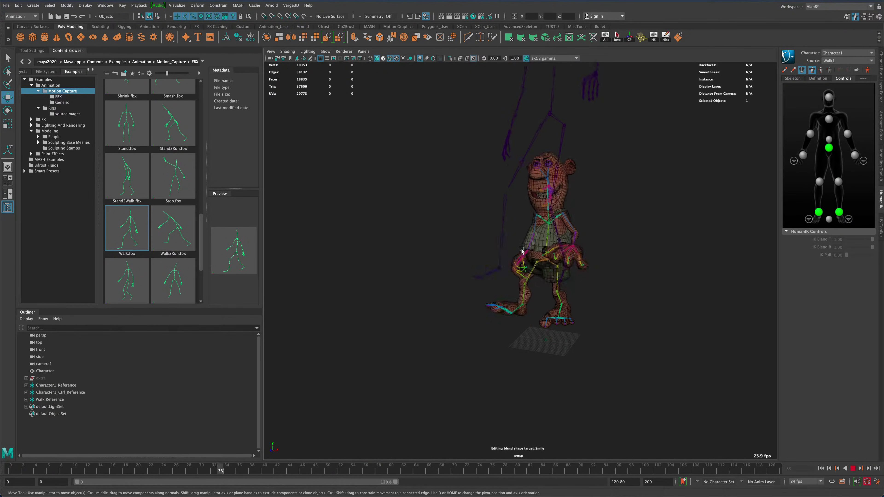
{"action": "left_click_drag", "start_coordinate": [562, 359], "coordinate": [526, 341], "text": "alt"}
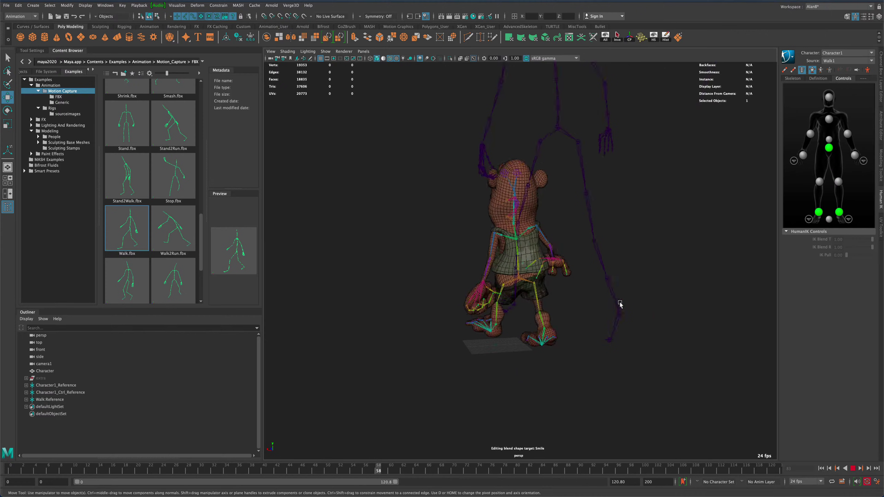
{"action": "left_click_drag", "start_coordinate": [645, 292], "coordinate": [779, 304], "text": "alt"}
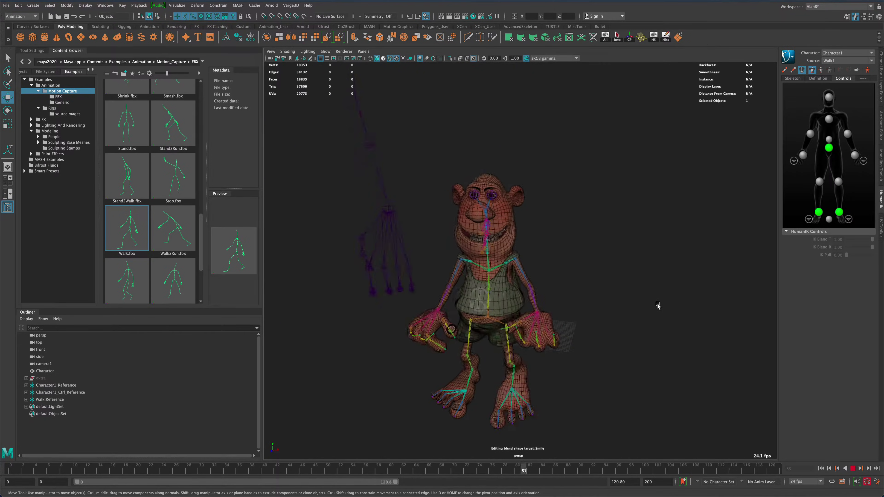